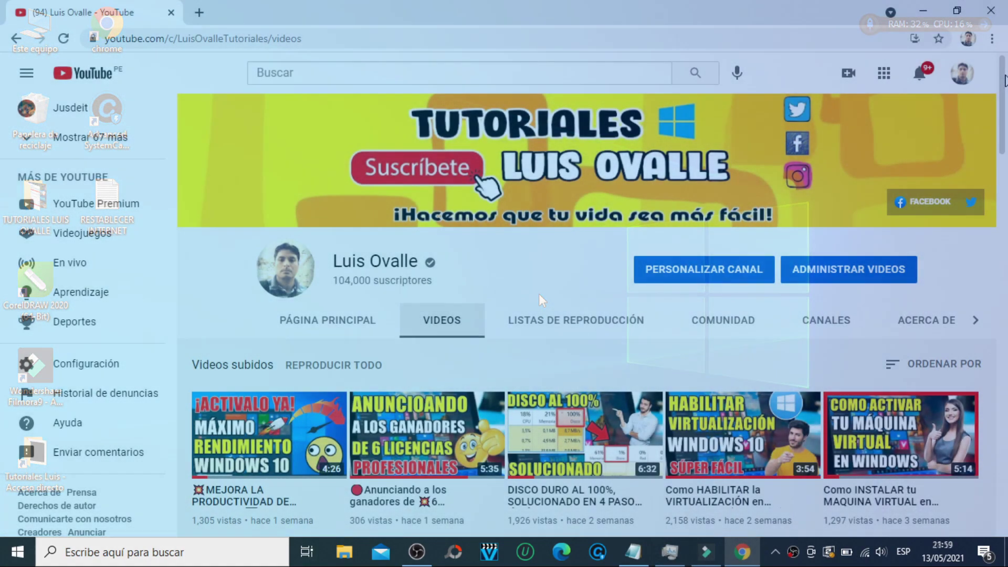
{"action": "mouse_move", "coordinate": [1005, 79]}
{"action": "left_mouse_down"}
{"action": "mouse_move", "coordinate": [1005, 318]}
{"action": "mouse_move", "coordinate": [1003, 68]}
{"action": "left_mouse_up"}
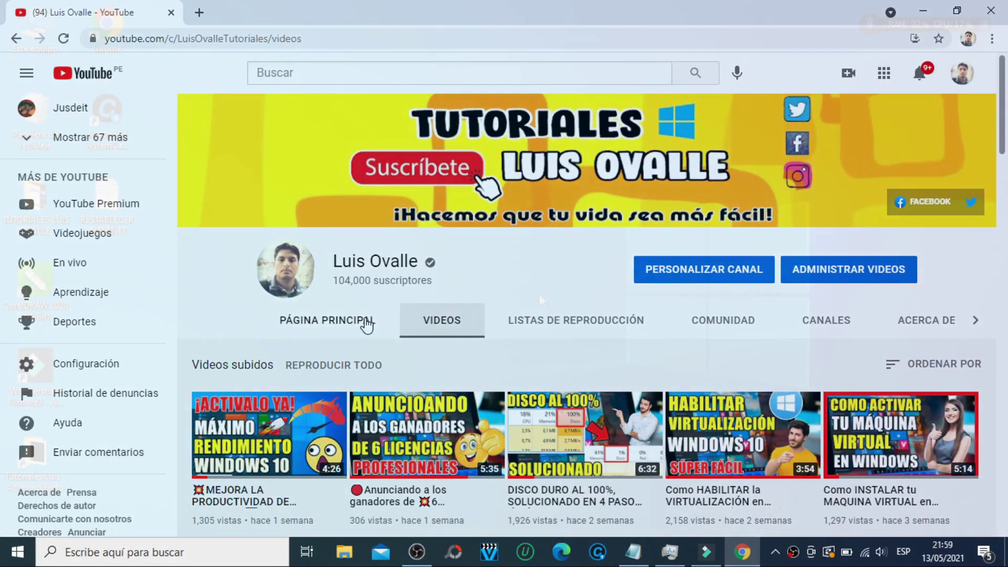
{"action": "left_click", "coordinate": [366, 321]}
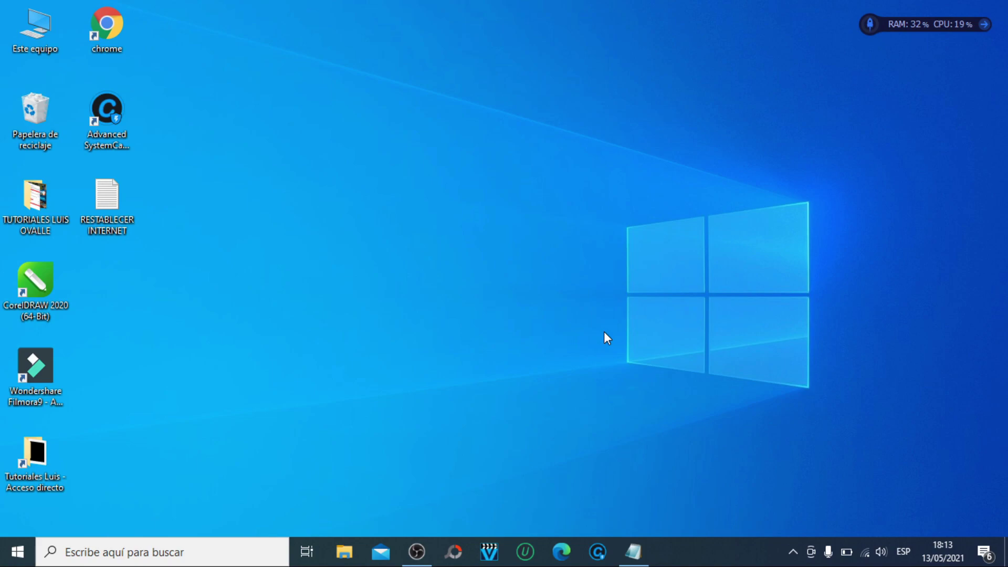
Step: Open the network and Internet settings and bring up the list of network adapter connections
{"action": "right_click", "coordinate": [866, 554]}
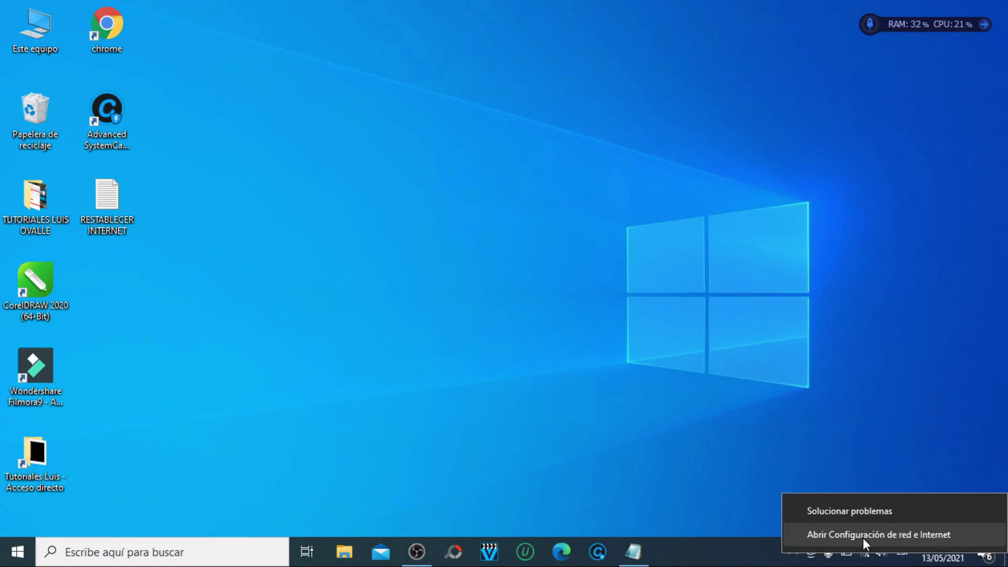
{"action": "left_click", "coordinate": [864, 537]}
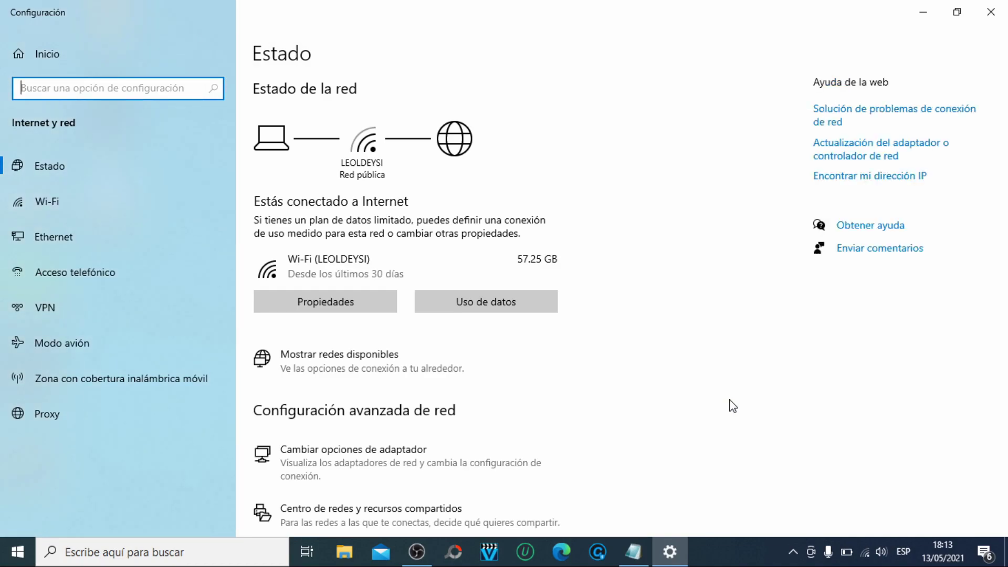
{"action": "left_click", "coordinate": [398, 456]}
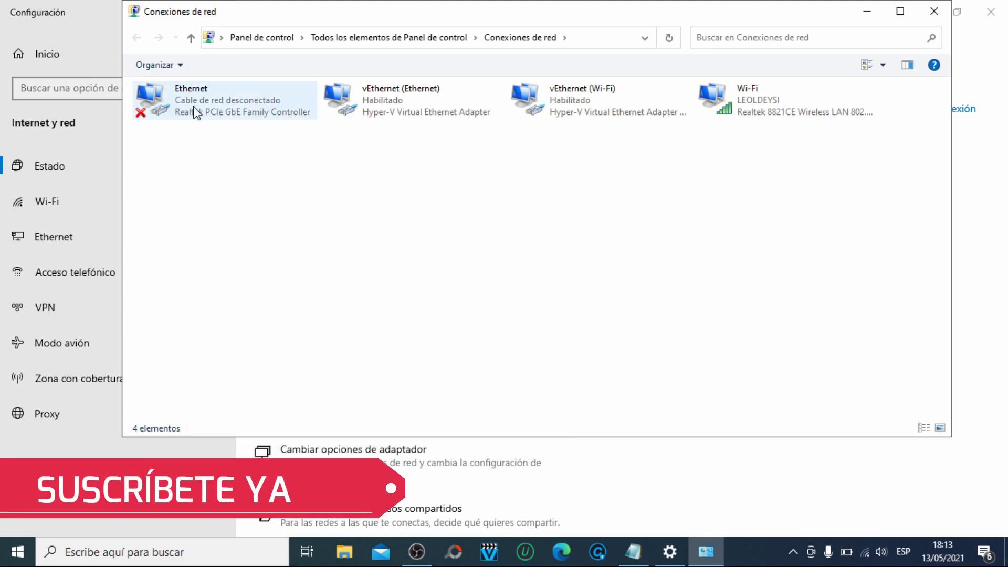
Step: Restart the Wi-Fi adapter by disabling it and enabling it again
{"action": "right_click", "coordinate": [748, 103]}
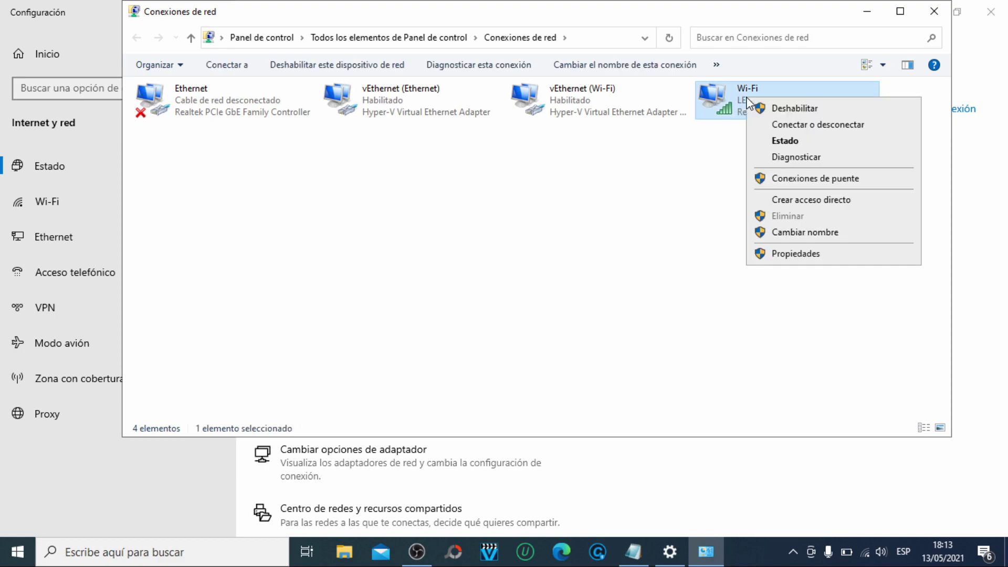
{"action": "left_click", "coordinate": [776, 109]}
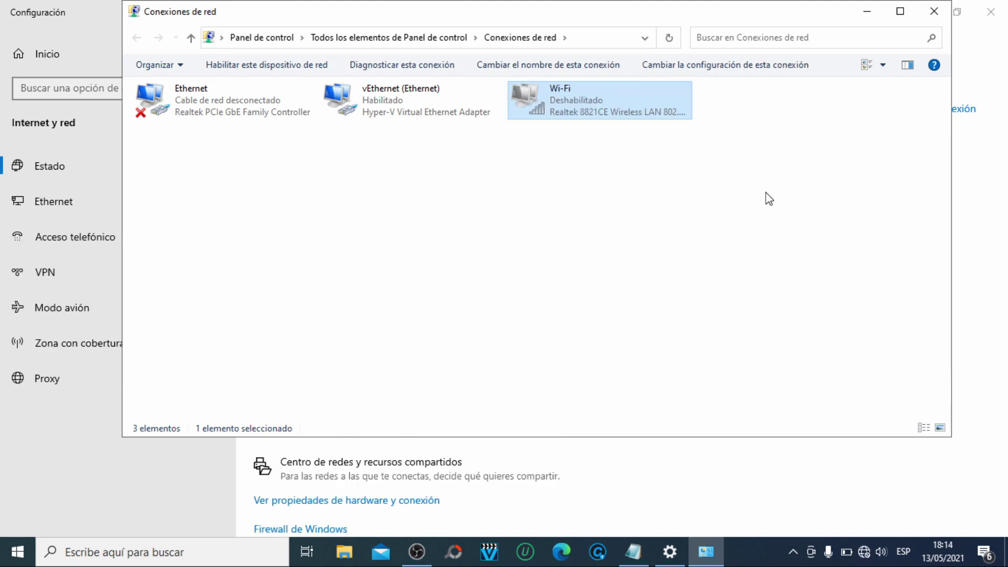
{"action": "right_click", "coordinate": [563, 101]}
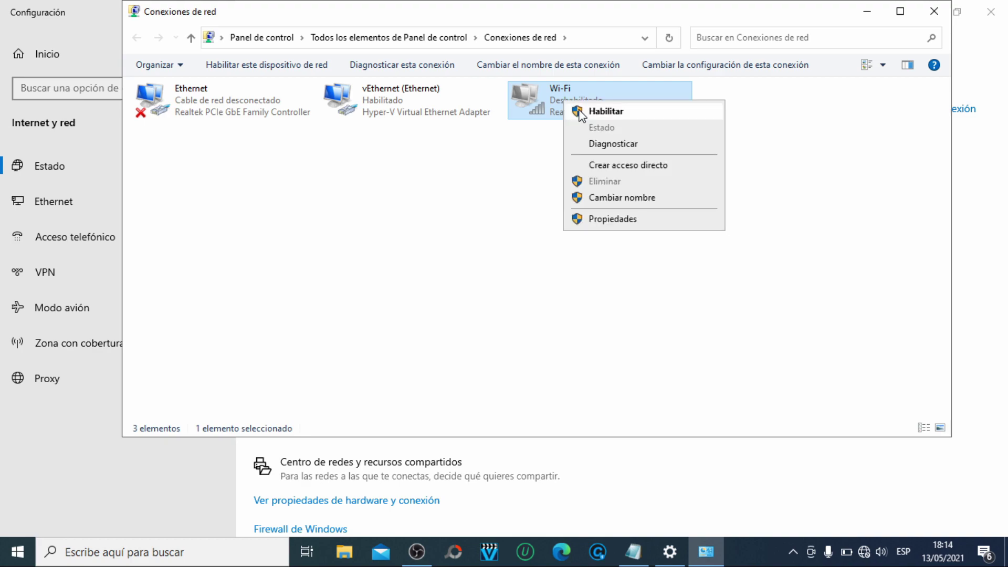
{"action": "left_click", "coordinate": [580, 111]}
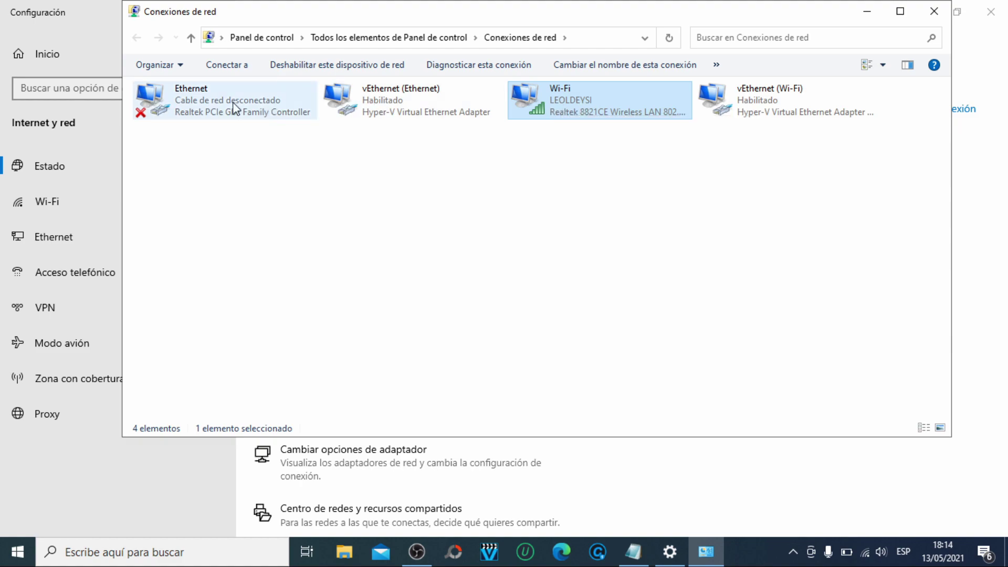
Step: Open the Internet Protocol version 4 (TCP/IPv4) properties of the Wi-Fi connection
{"action": "right_click", "coordinate": [543, 100]}
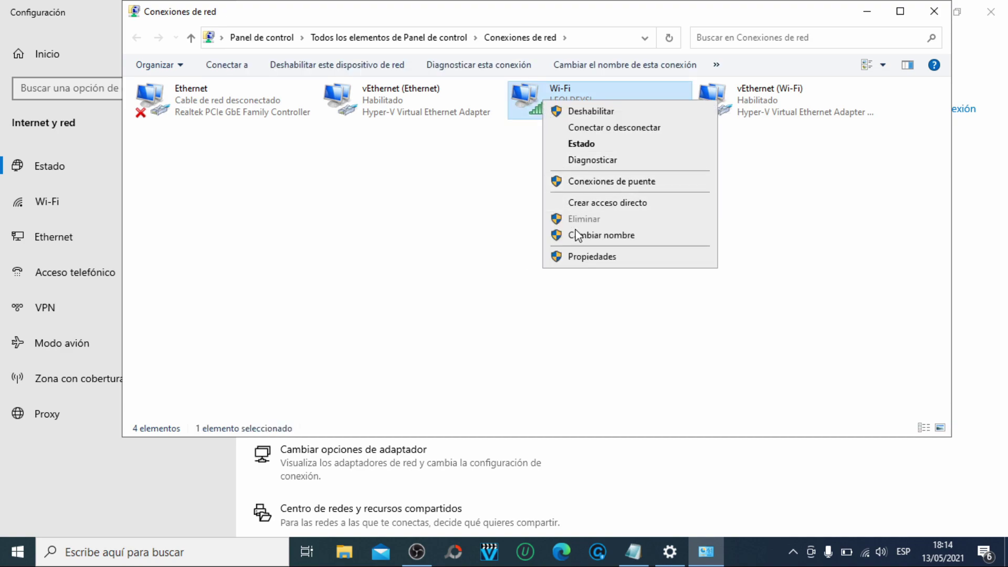
{"action": "left_click", "coordinate": [582, 256]}
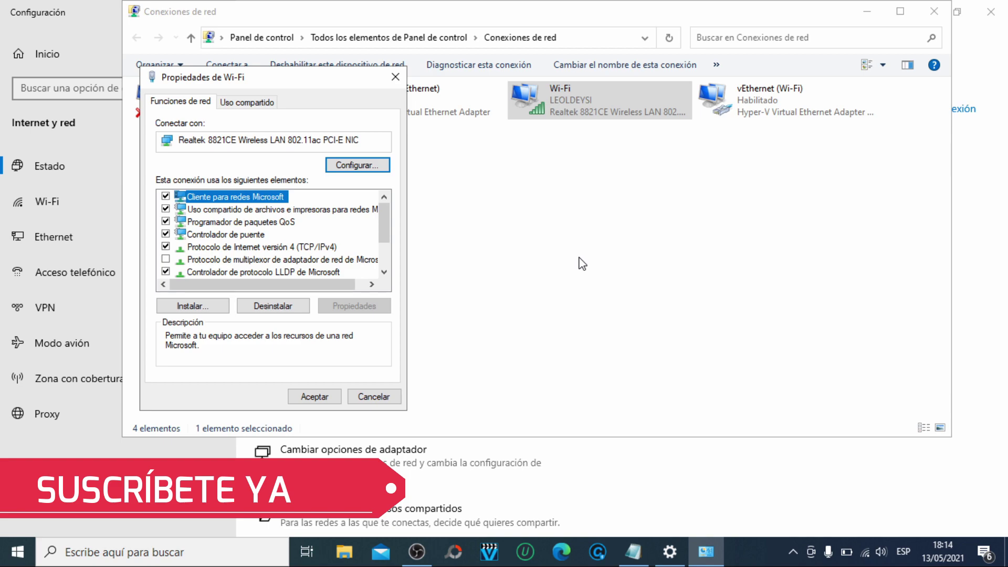
{"action": "left_click", "coordinate": [294, 248]}
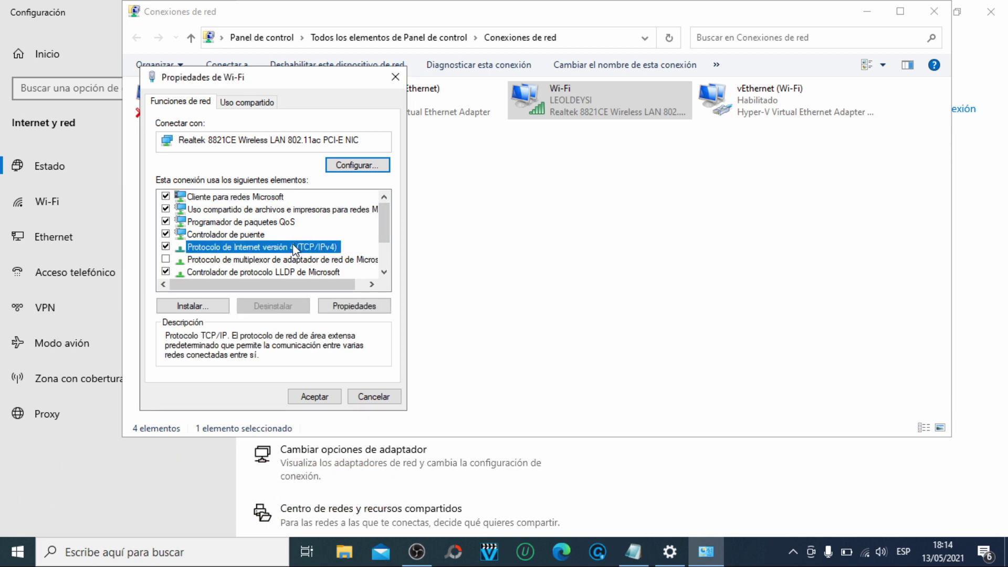
{"action": "double_click", "coordinate": [294, 247]}
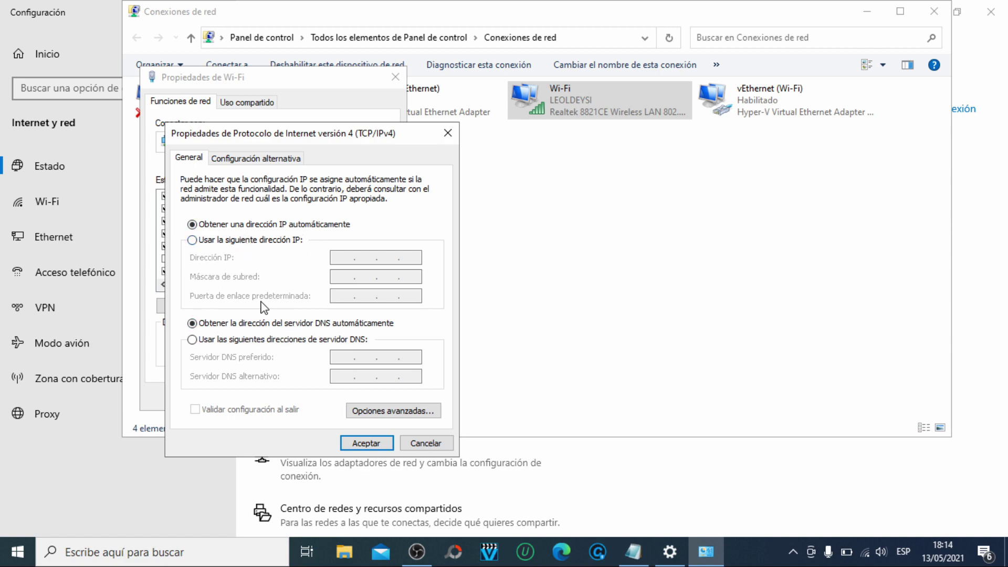
{"action": "left_click", "coordinate": [192, 240]}
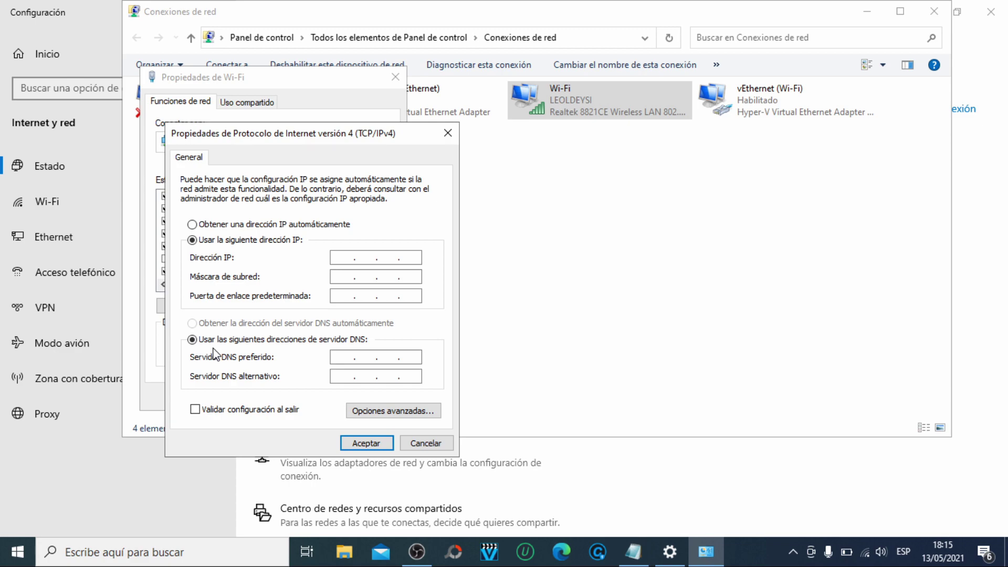
{"action": "left_click", "coordinate": [193, 224]}
{"action": "left_click", "coordinate": [192, 323]}
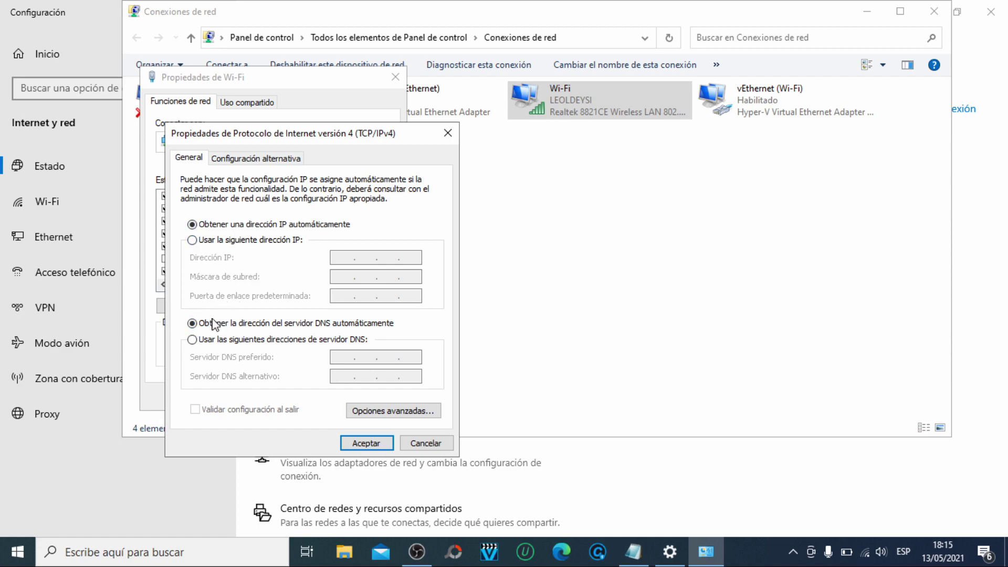
Step: Use manual DNS servers for the Wi-Fi connection, with 1.1.1.1 as preferred and 1.0.0.1 as alternate
{"action": "left_click", "coordinate": [192, 339]}
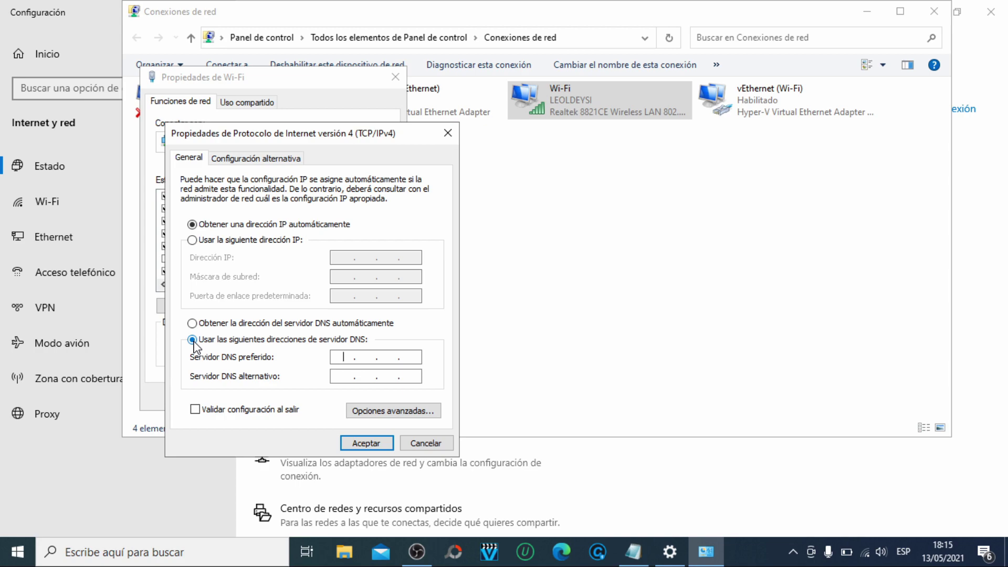
{"action": "type", "text": "1.1.1.1"}
{"action": "left_click", "coordinate": [343, 374]}
{"action": "type", "text": "1.0.0.1"}
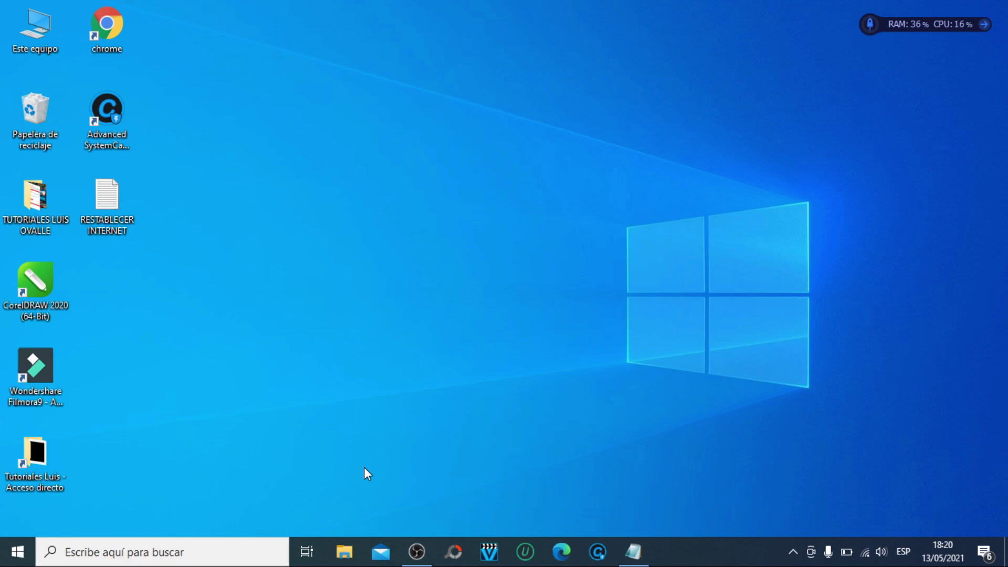
Step: Open Device Manager from the properties of Este equipo and expand the network adapters category
{"action": "right_click", "coordinate": [45, 33]}
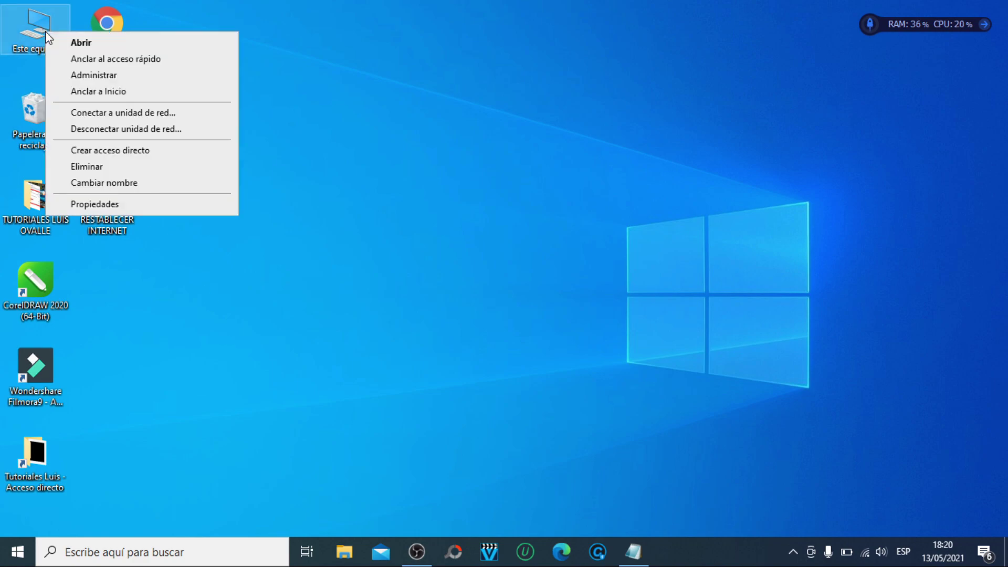
{"action": "left_click", "coordinate": [110, 205]}
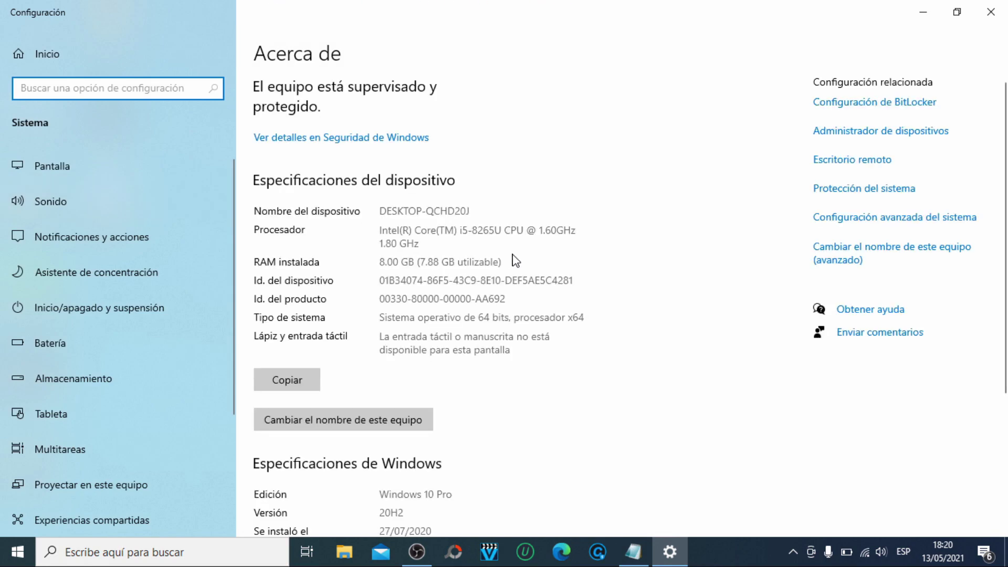
{"action": "left_click", "coordinate": [870, 133]}
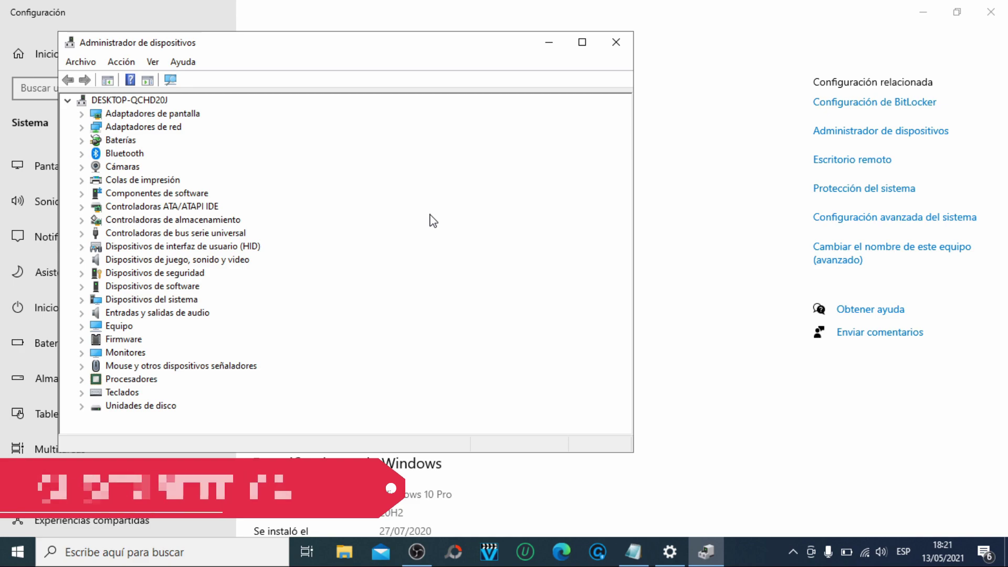
{"action": "left_click", "coordinate": [82, 129]}
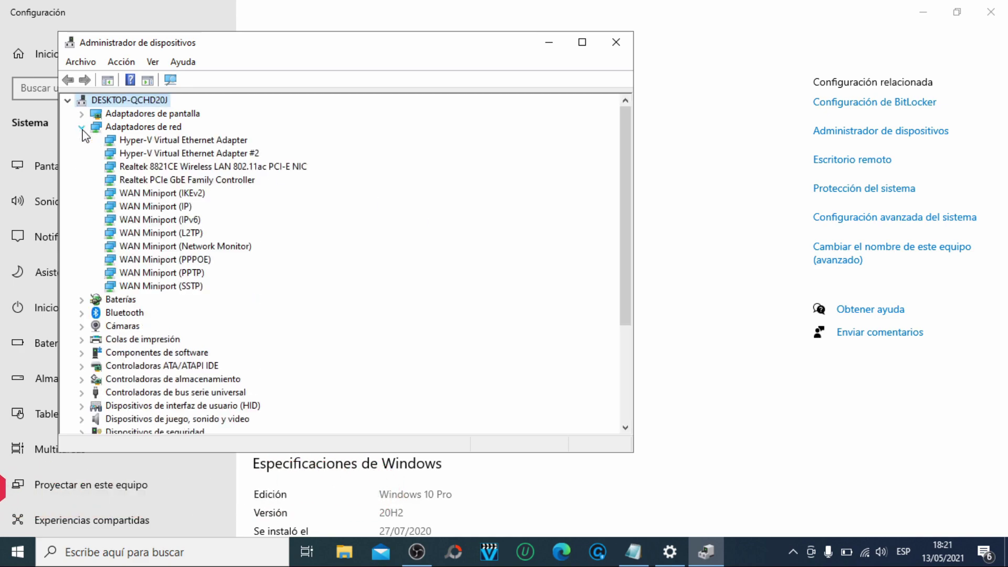
Step: Disallow the computer from turning off the Realtek 8821CE Wireless LAN 802.11ac adapter to save energy, and accept the change
{"action": "left_click", "coordinate": [196, 167]}
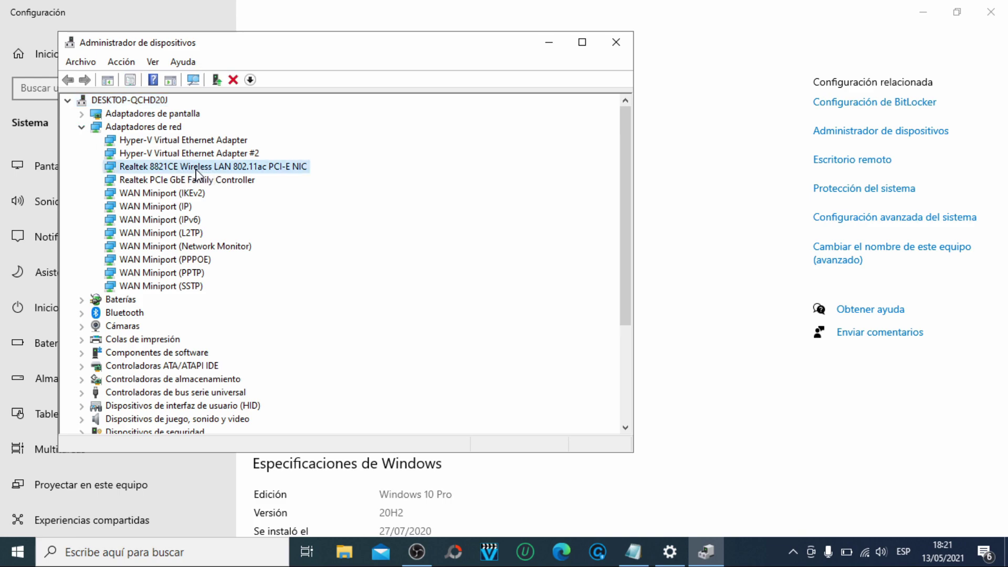
{"action": "right_click", "coordinate": [196, 169]}
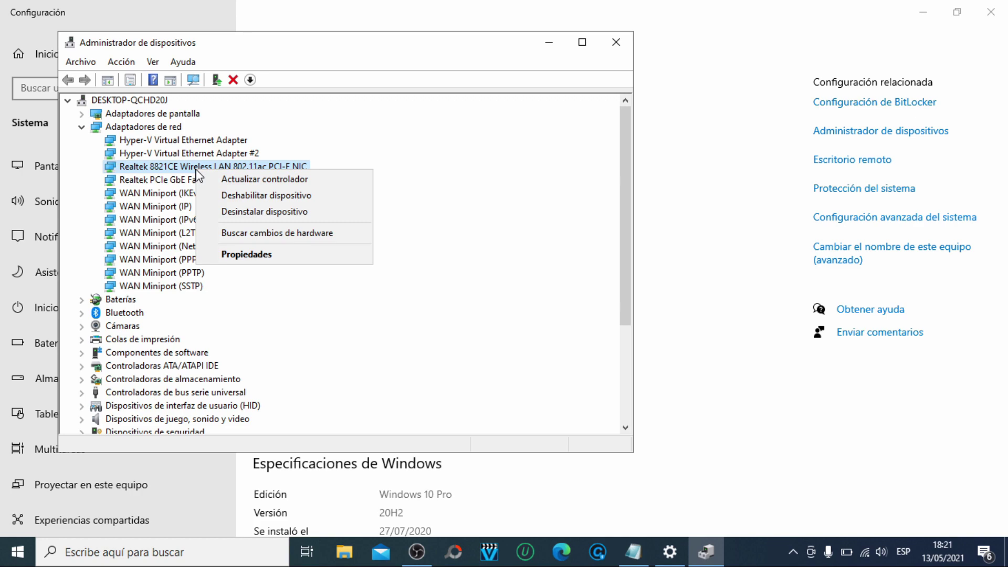
{"action": "left_click", "coordinate": [232, 261]}
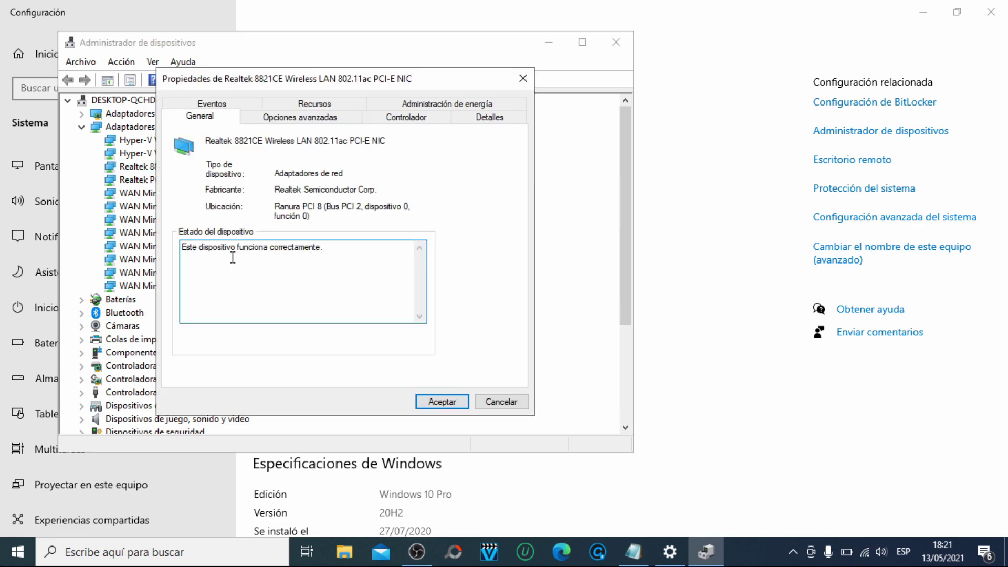
{"action": "left_click", "coordinate": [454, 104]}
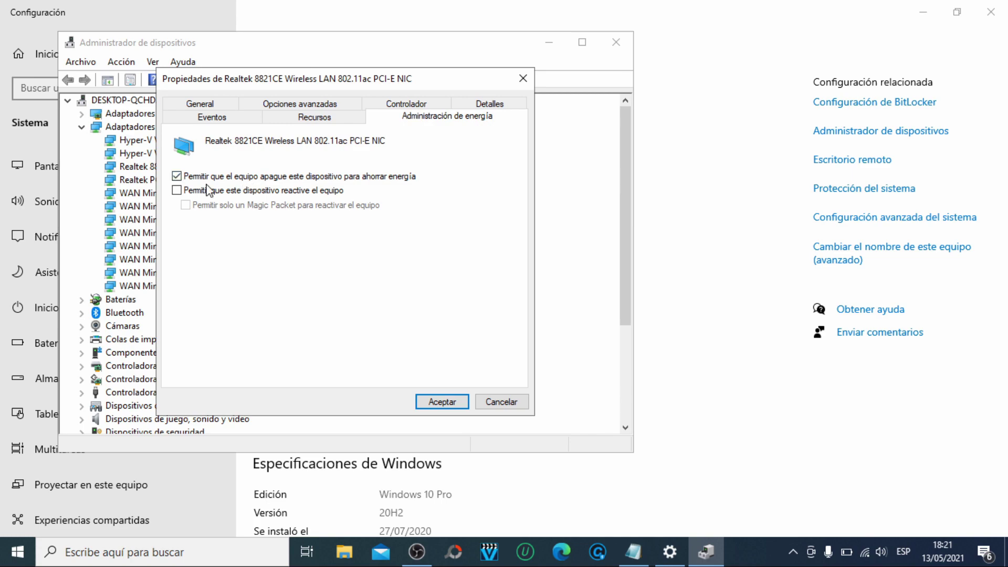
{"action": "left_click", "coordinate": [177, 176]}
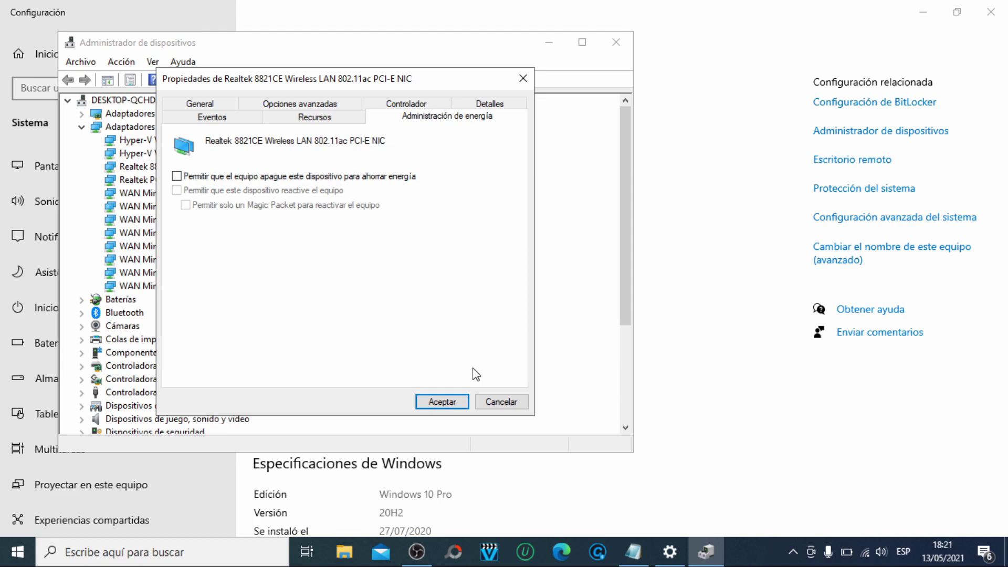
{"action": "left_click", "coordinate": [449, 403]}
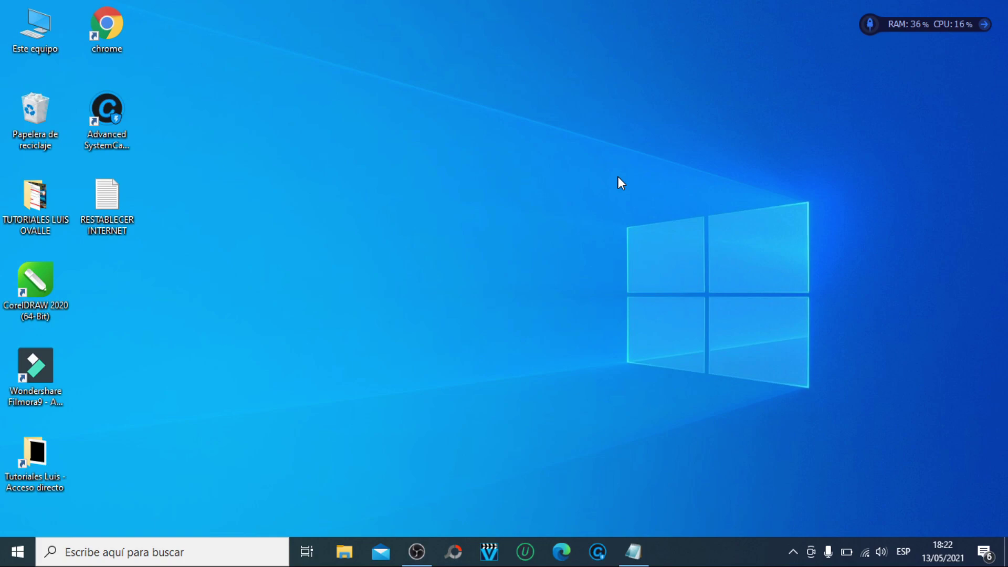
Step: Open Task Manager and move its window slightly away from the screen edge
{"action": "right_click", "coordinate": [705, 555]}
{"action": "left_click", "coordinate": [745, 479]}
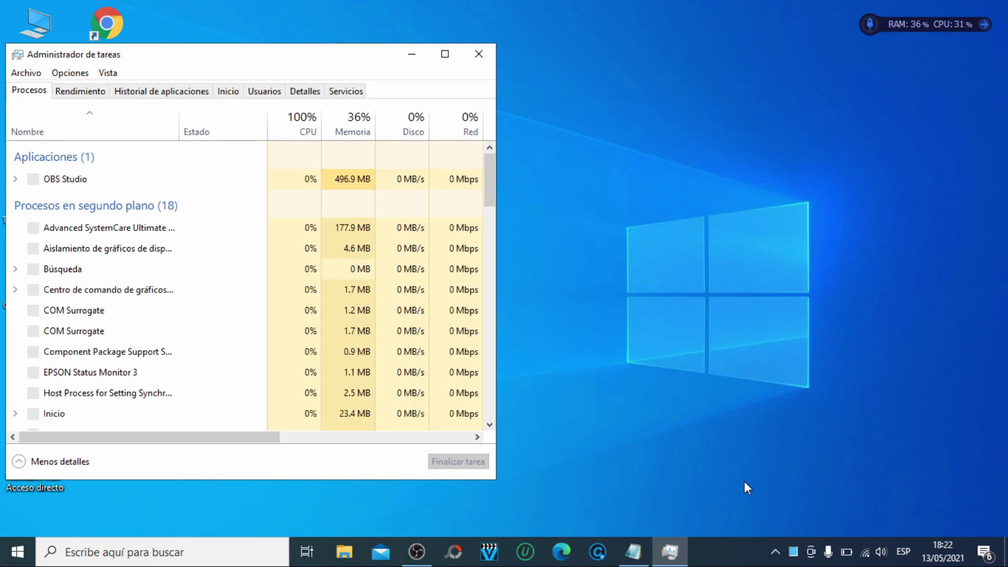
{"action": "left_click_drag", "start_coordinate": [318, 55], "coordinate": [398, 57]}
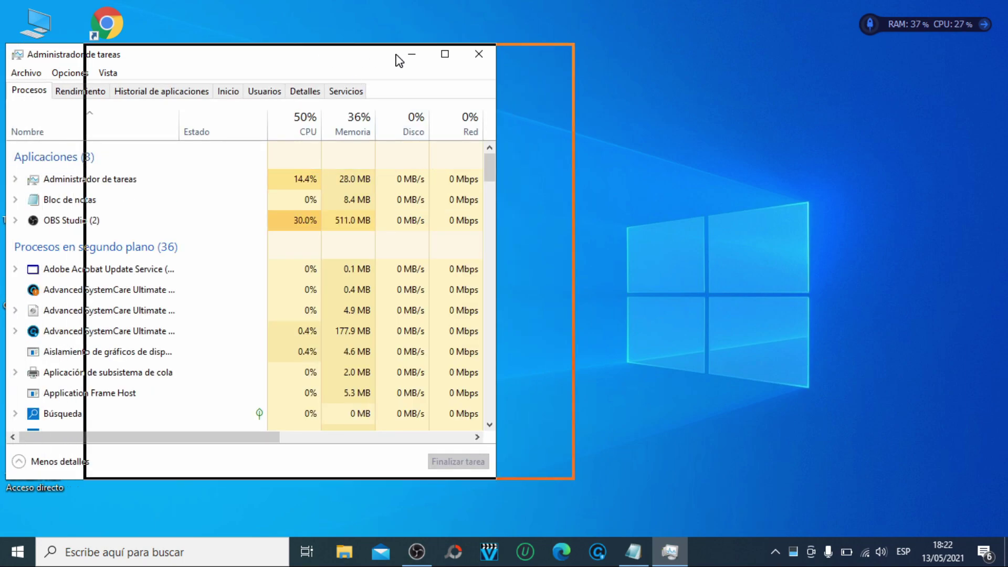
Step: Run CMD as a new task with administrative privileges
{"action": "left_click", "coordinate": [116, 75]}
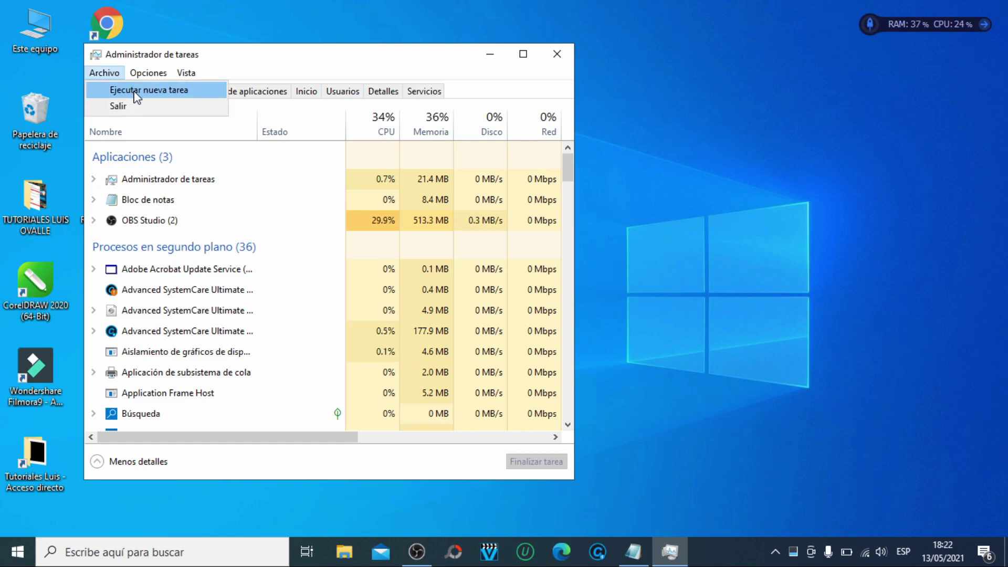
{"action": "left_click", "coordinate": [135, 94]}
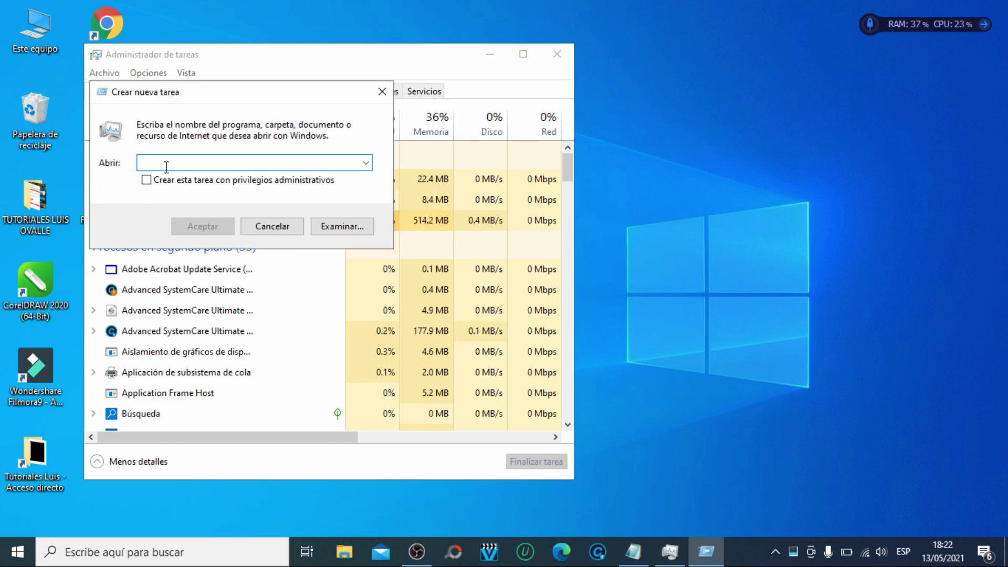
{"action": "type", "text": "CMD"}
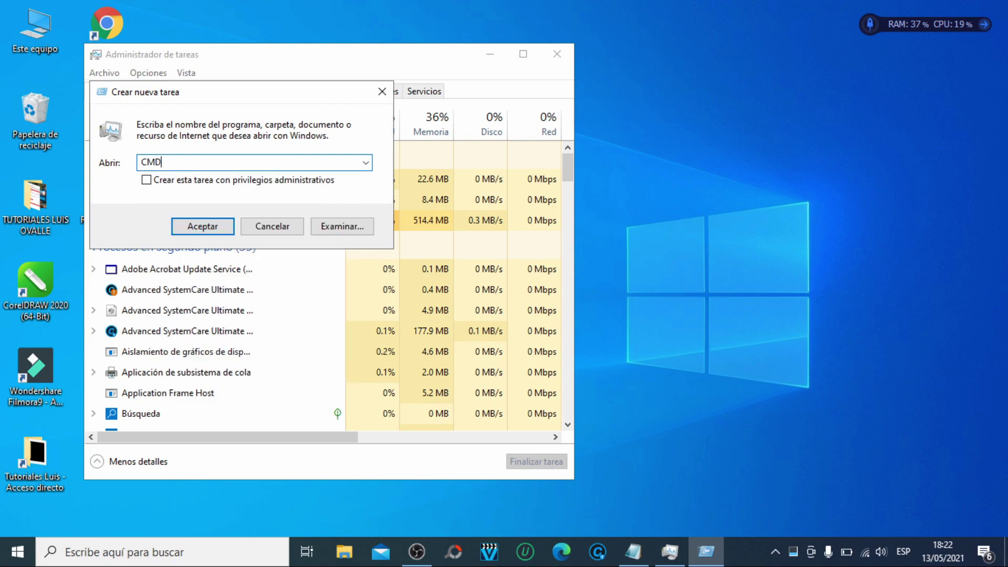
{"action": "left_click", "coordinate": [148, 181]}
{"action": "left_click", "coordinate": [203, 228]}
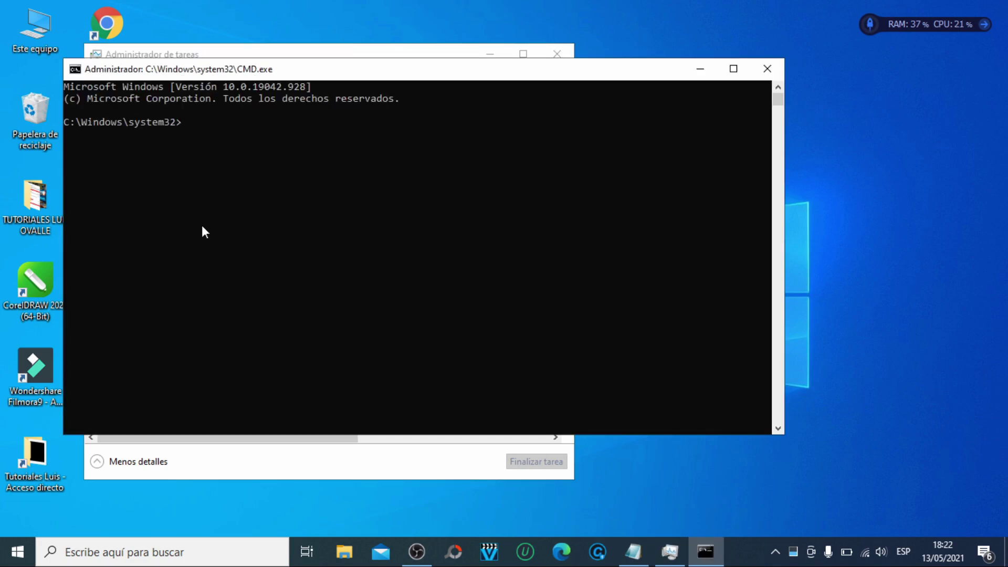
Step: Move the command prompt window clear of the desktop icons and minimize Task Manager
{"action": "left_click_drag", "start_coordinate": [477, 73], "coordinate": [601, 82]}
{"action": "left_click", "coordinate": [466, 56]}
{"action": "left_click_drag", "start_coordinate": [466, 56], "coordinate": [567, 61]}
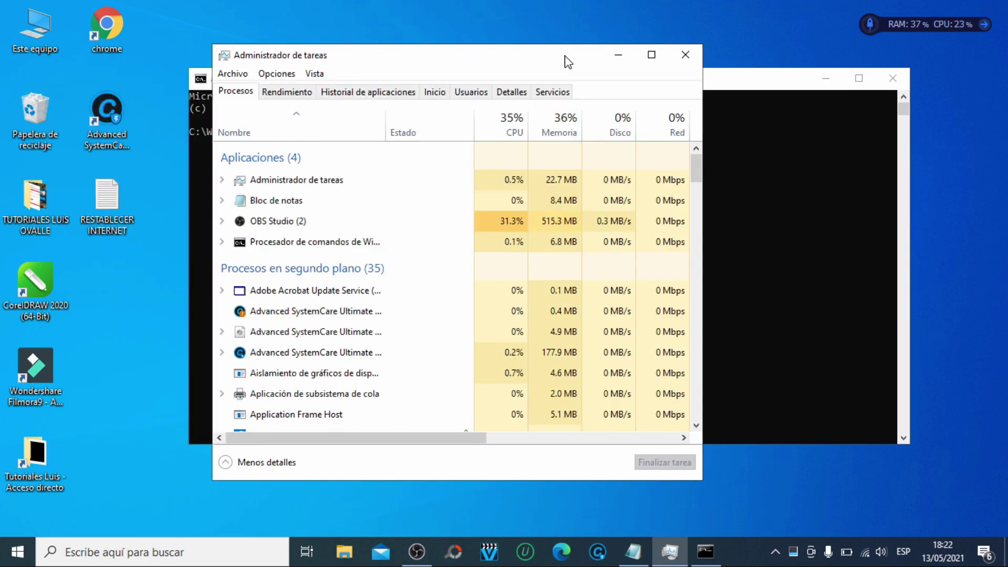
{"action": "left_click", "coordinate": [611, 59]}
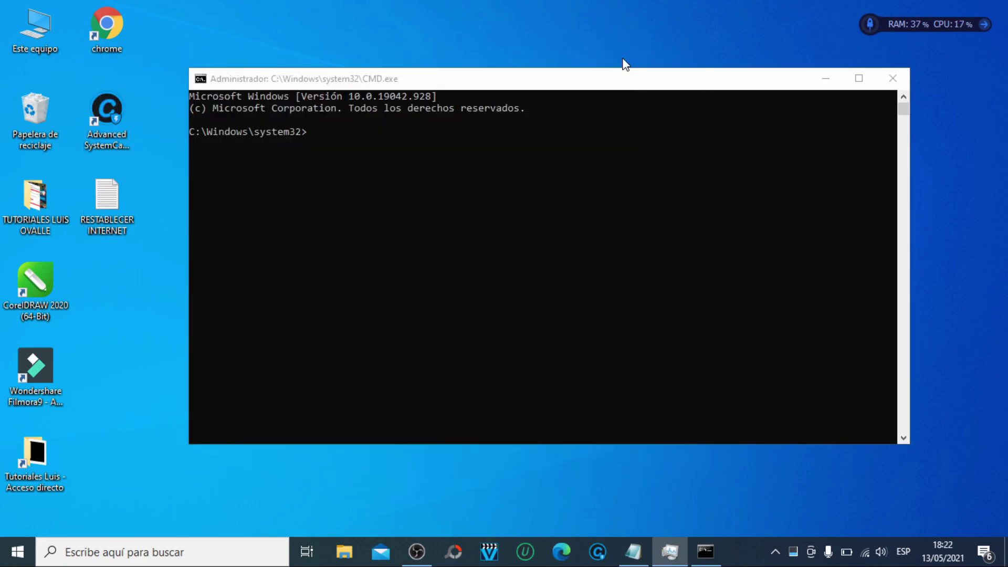
Step: Copy the command netsh int ip reset from the RESTABLECER INTERNET text file on the desktop and close the file
{"action": "double_click", "coordinate": [114, 190]}
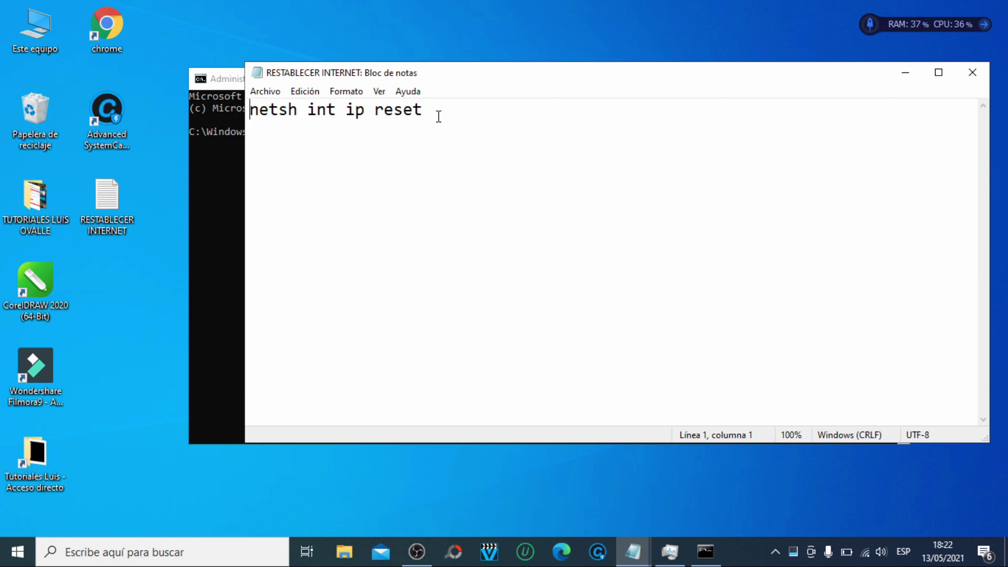
{"action": "left_click_drag", "start_coordinate": [439, 112], "coordinate": [239, 116]}
{"action": "key", "text": "ctrl+c"}
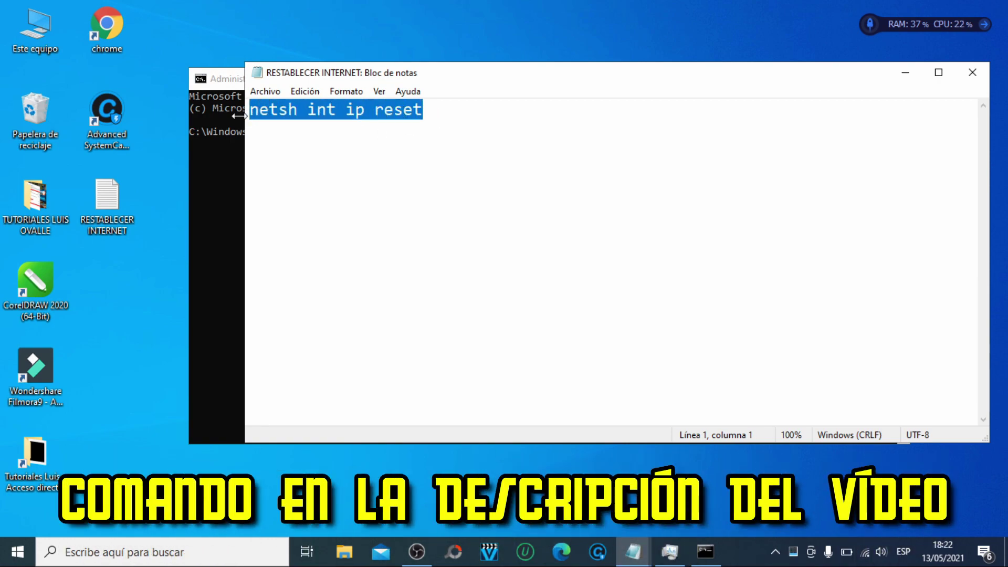
{"action": "left_click", "coordinate": [975, 79]}
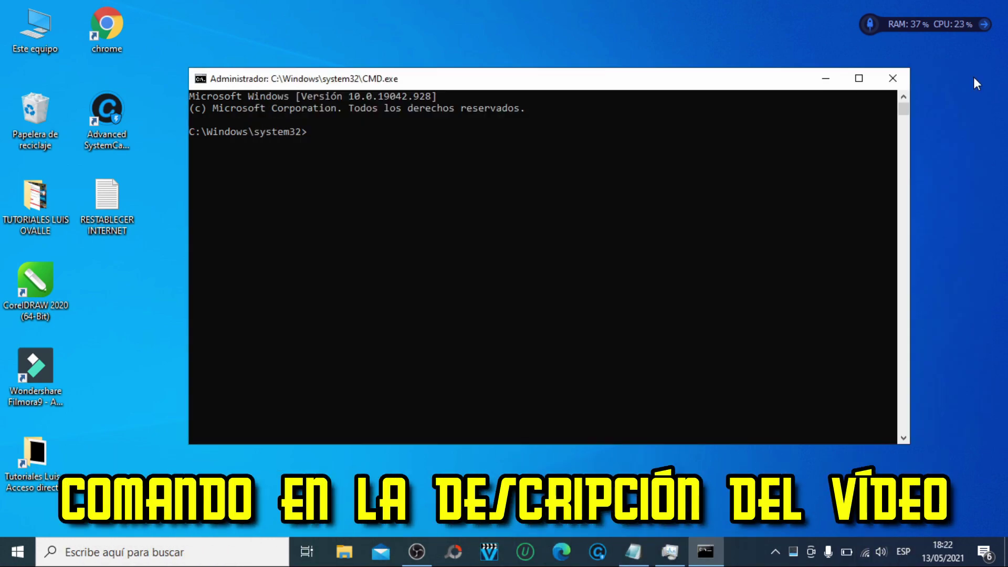
Step: Run netsh int ip reset in the administrator command prompt and close the prompt when the reset finishes
{"action": "right_click", "coordinate": [381, 124]}
{"action": "key", "text": "Return"}
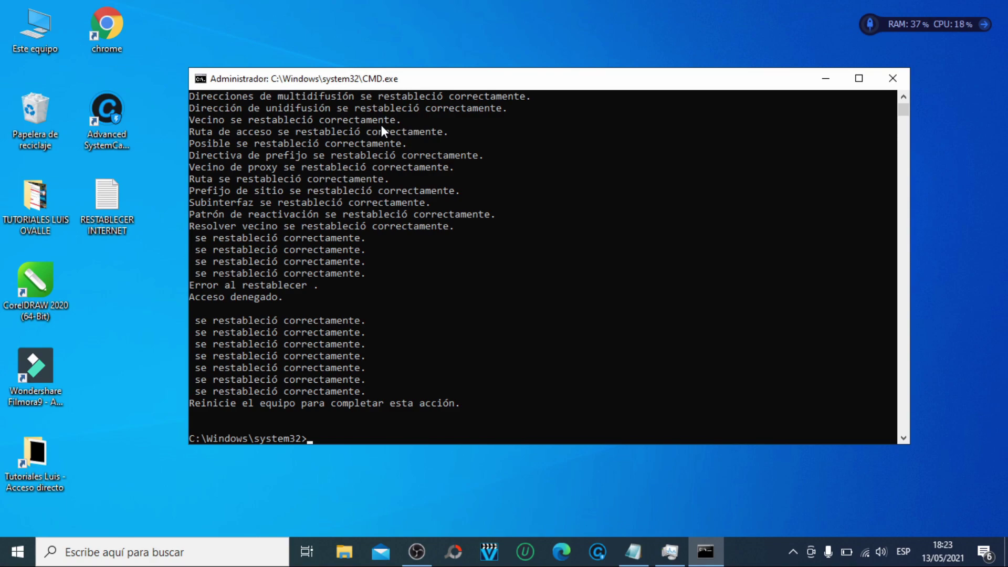
{"action": "left_click", "coordinate": [894, 76]}
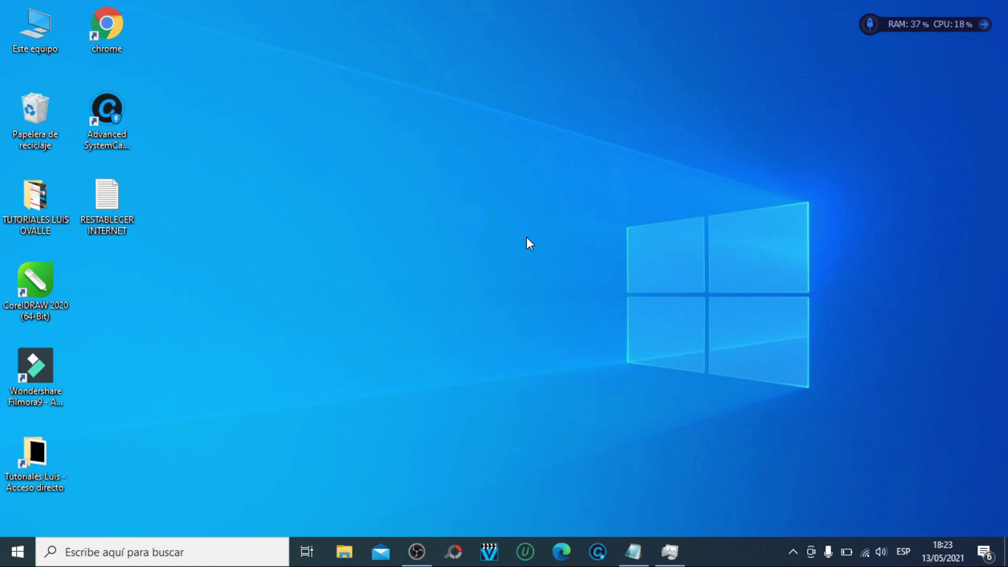
Step: Open Device Manager through the properties of Este equipo and expand the network adapters category
{"action": "right_click", "coordinate": [45, 26]}
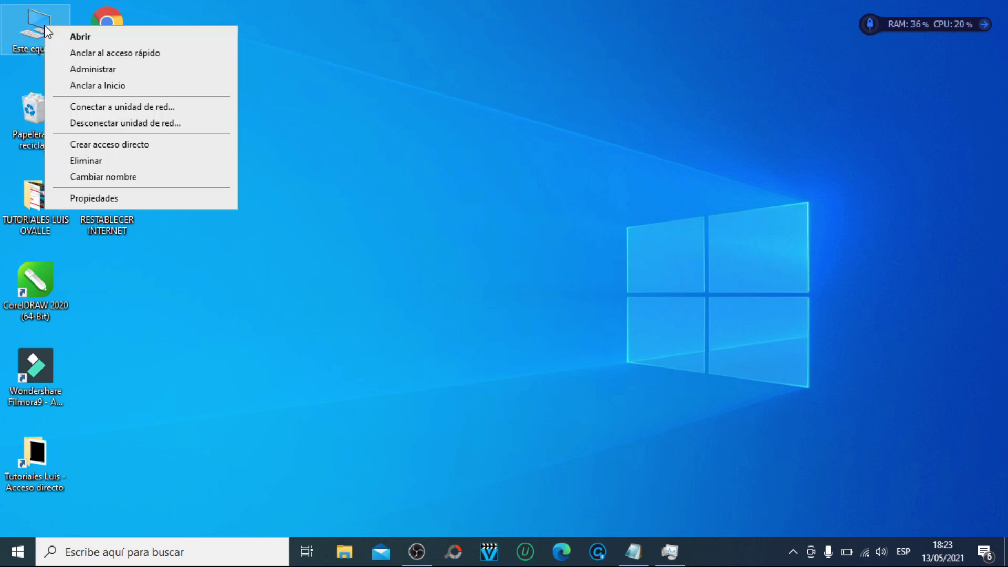
{"action": "left_click", "coordinate": [84, 198]}
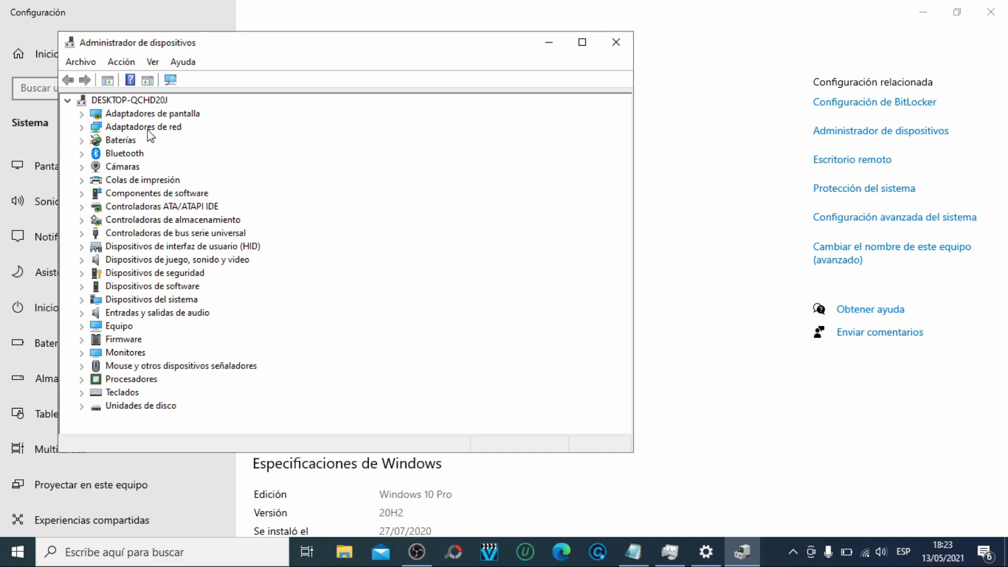
{"action": "left_click", "coordinate": [83, 127]}
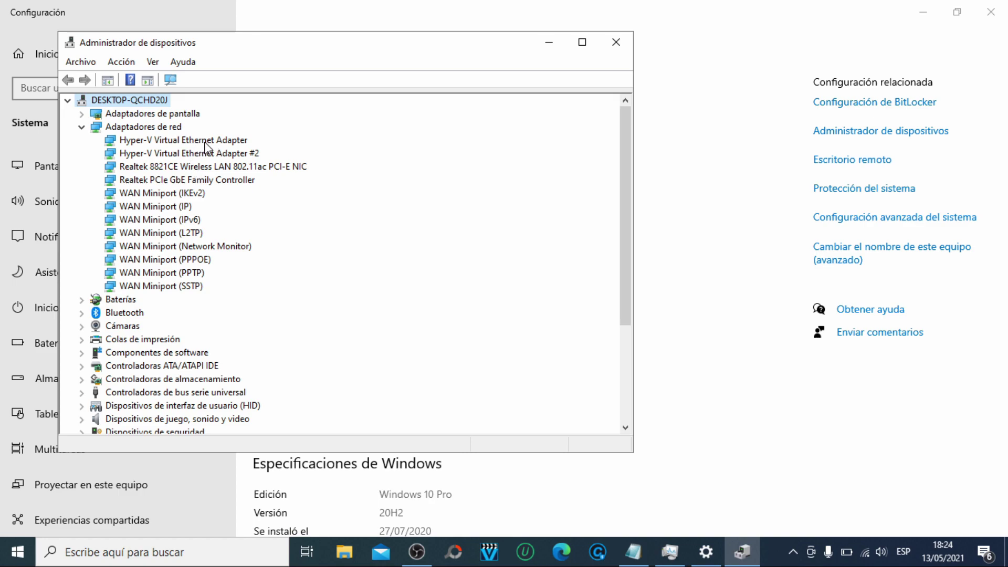
Step: Uninstall the Realtek 8821CE Wireless LAN 802.11ac adapter without deleting its driver software, and scan for hardware changes
{"action": "right_click", "coordinate": [193, 168]}
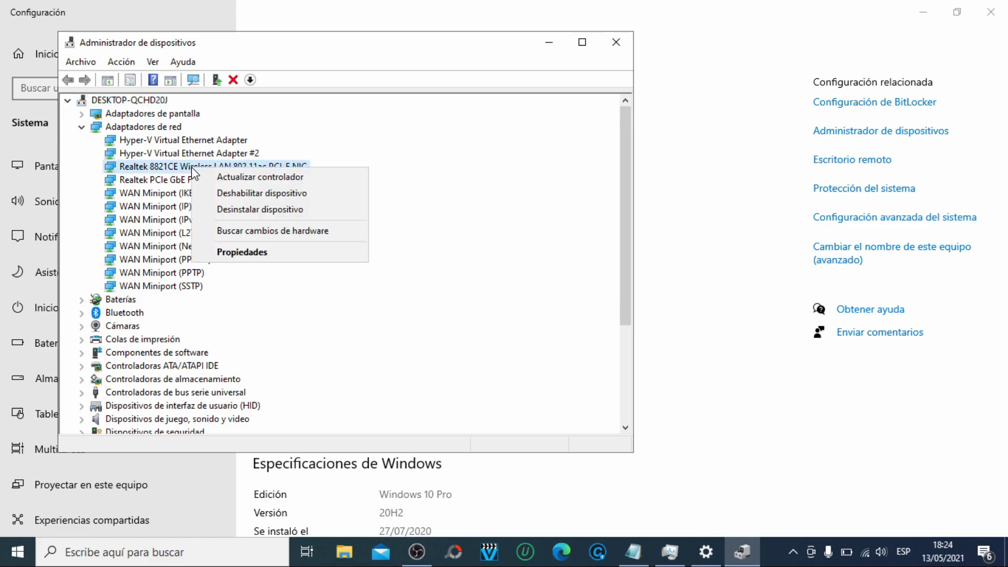
{"action": "left_click", "coordinate": [240, 210]}
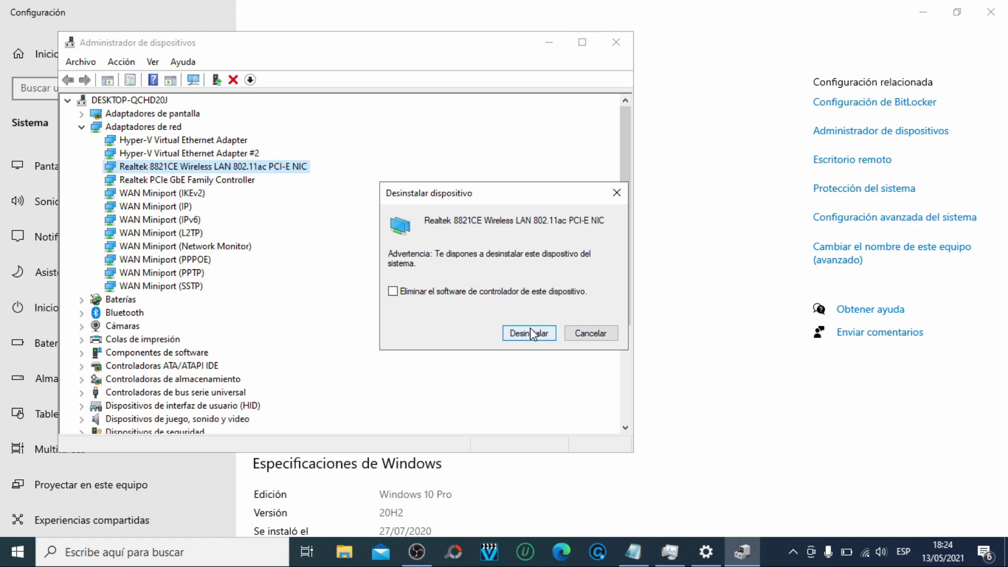
{"action": "left_click", "coordinate": [531, 334]}
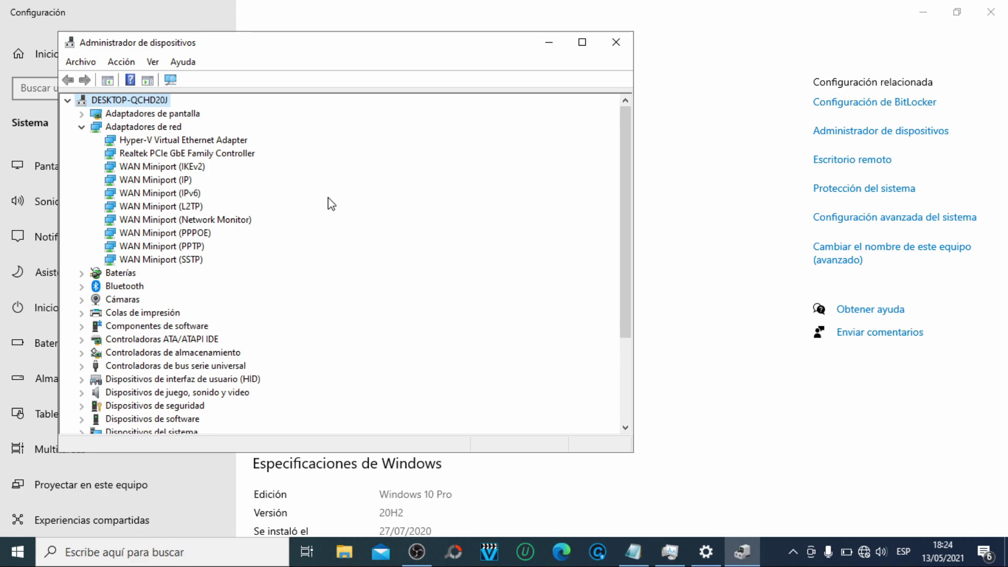
{"action": "left_click", "coordinate": [171, 81]}
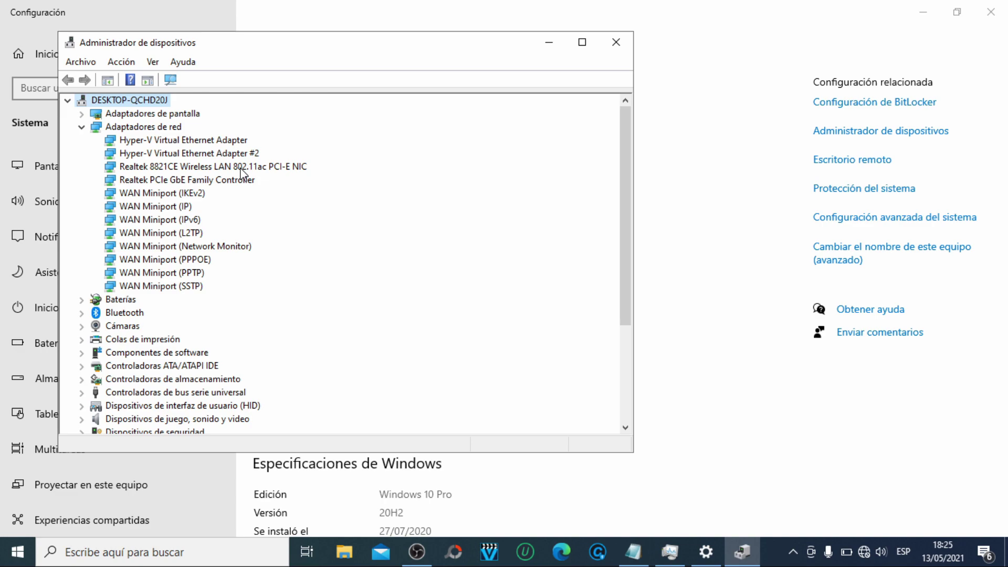
Step: Connect to the LEOLDEYSI Wi-Fi network by entering its network security key, and close Device Manager
{"action": "left_click", "coordinate": [863, 554]}
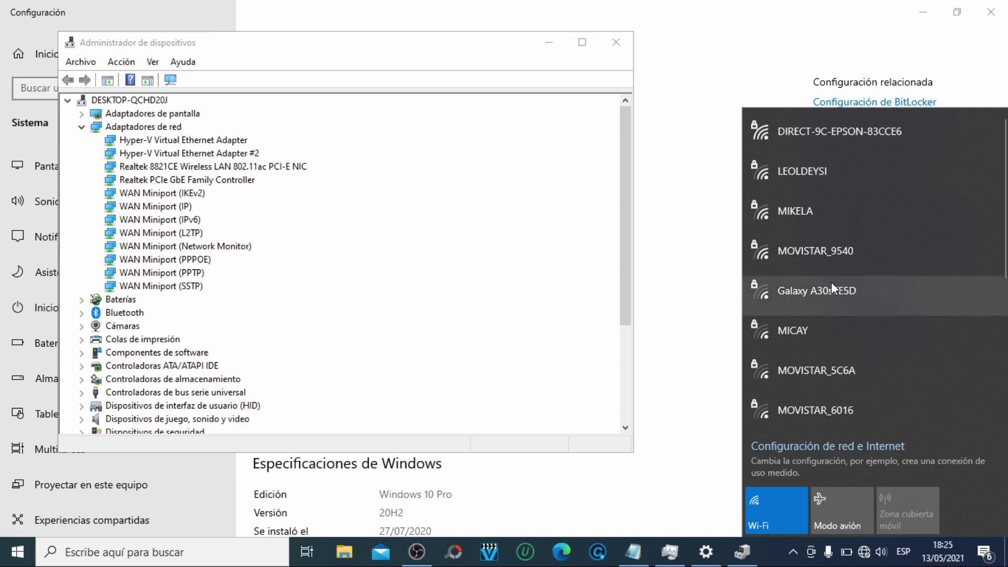
{"action": "left_click", "coordinate": [801, 167]}
{"action": "left_click", "coordinate": [922, 248]}
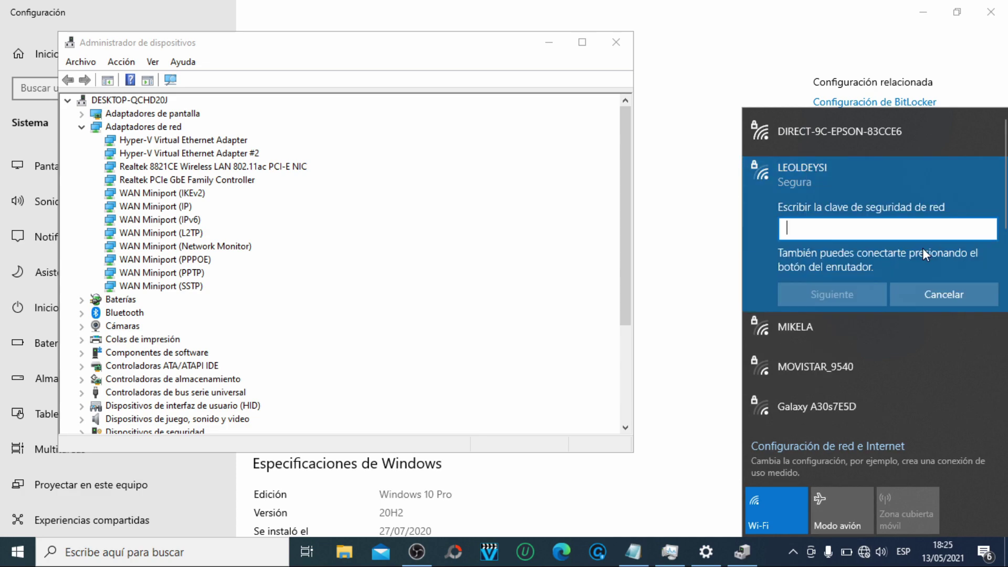
{"action": "type", "text": "••••"}
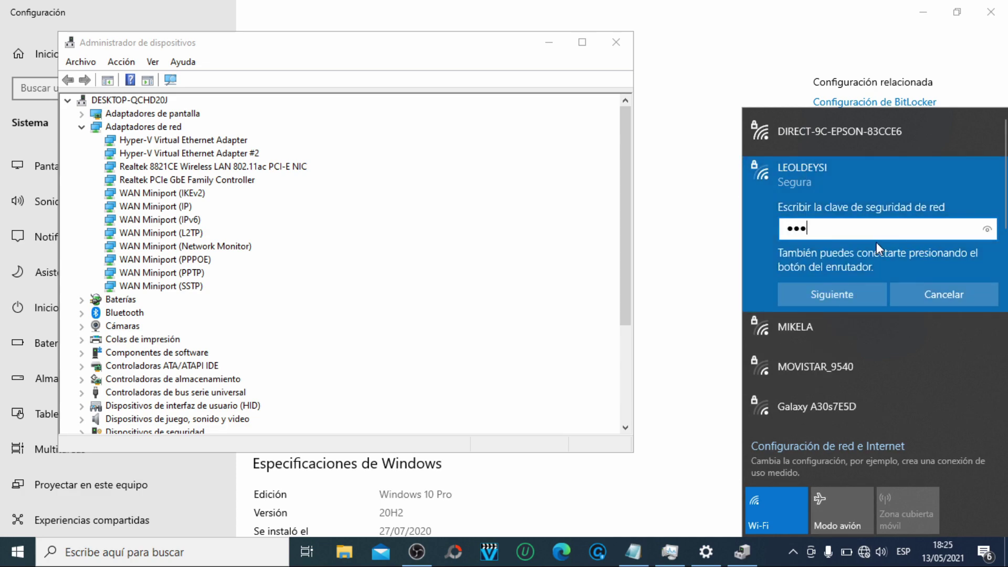
{"action": "key", "text": "BackSpace"}
{"action": "key", "text": "BackSpace"}
{"action": "key", "text": "BackSpace"}
{"action": "key", "text": "BackSpace"}
{"action": "key", "text": "ctrl+v"}
{"action": "left_click", "coordinate": [859, 292]}
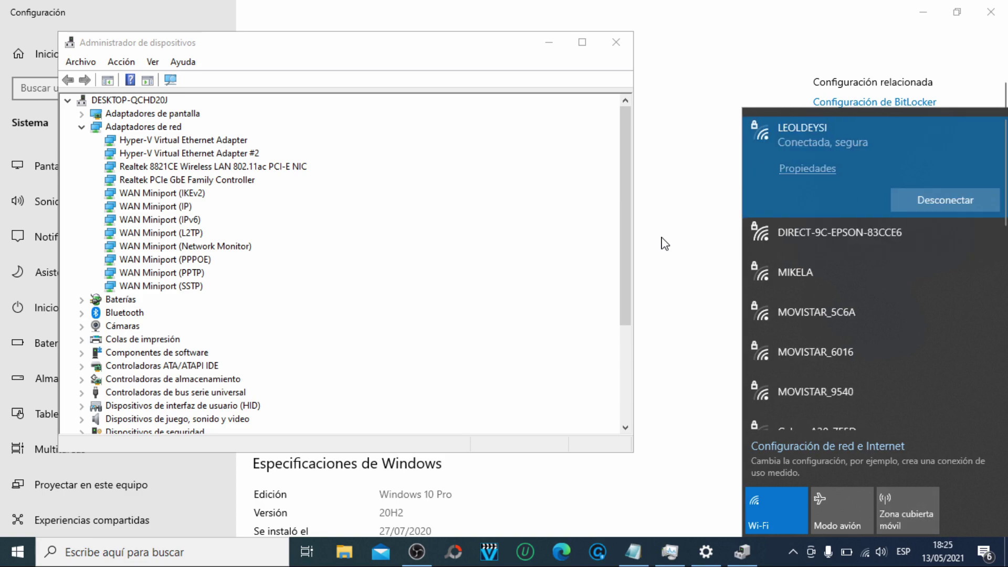
{"action": "left_click", "coordinate": [620, 44]}
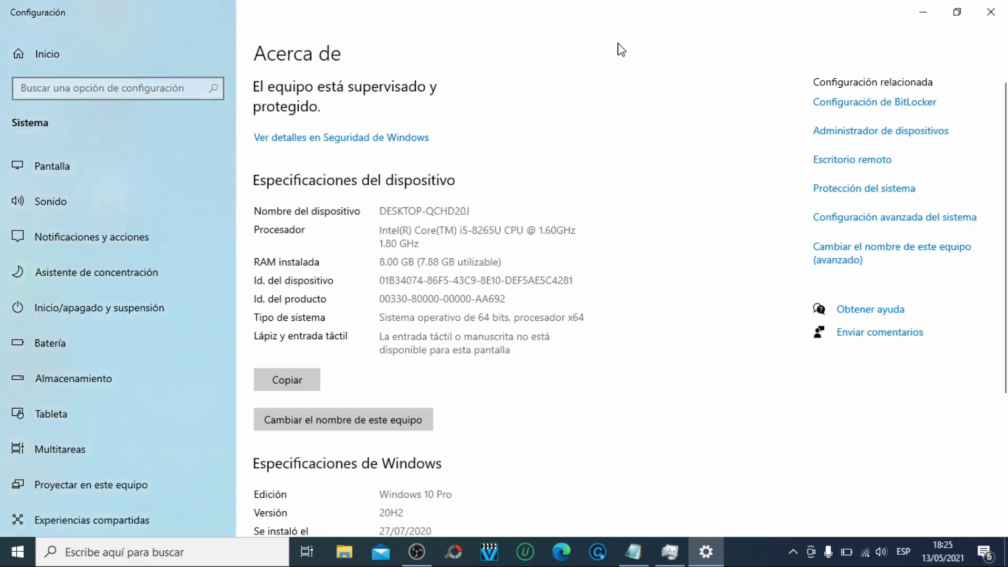